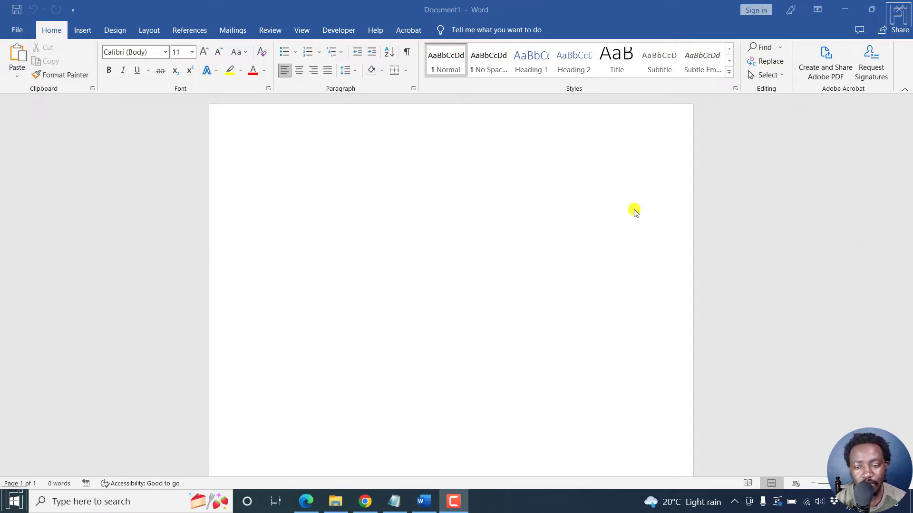
Step: Open Online Pictures from the Insert menu and scroll through the Bing category tiles
click(522, 216)
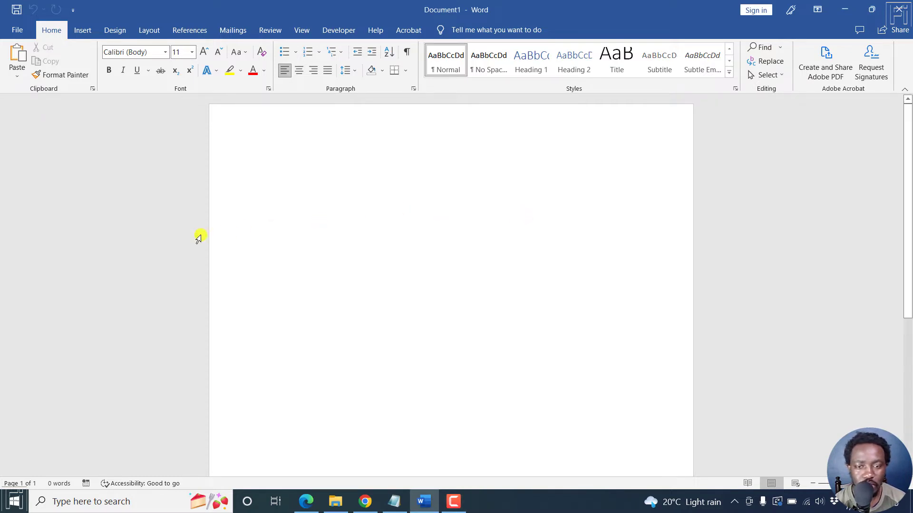
click(82, 30)
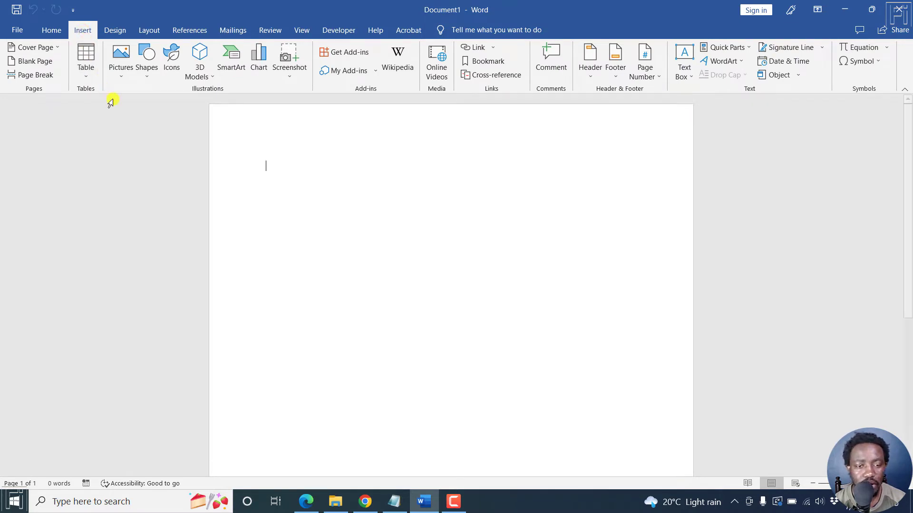
click(121, 81)
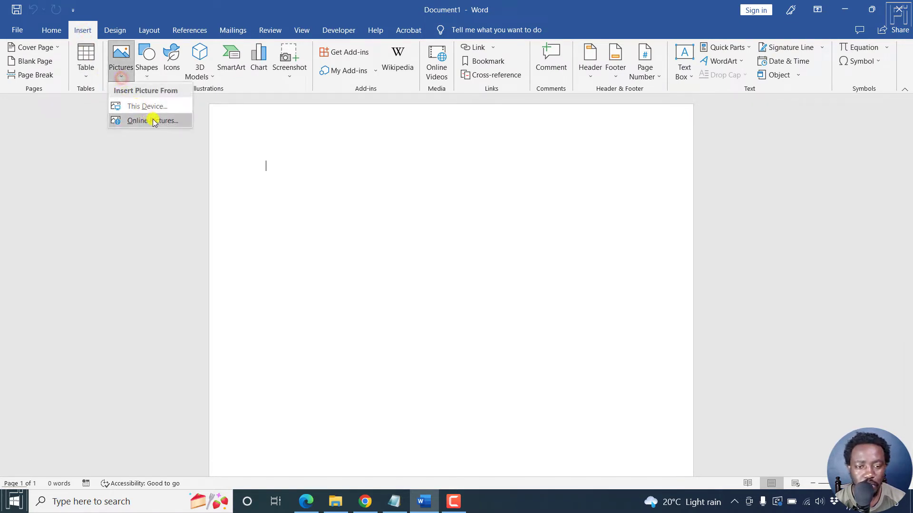
click(152, 119)
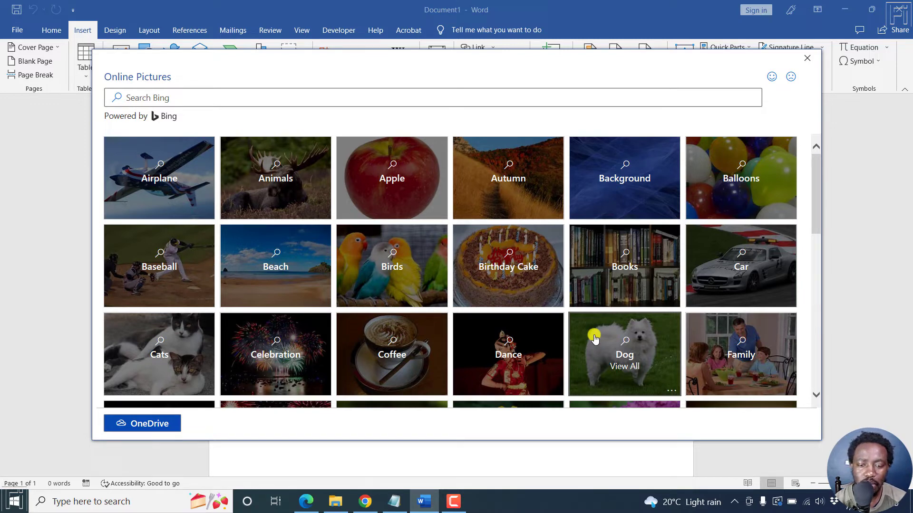
drag(817, 202, 811, 337)
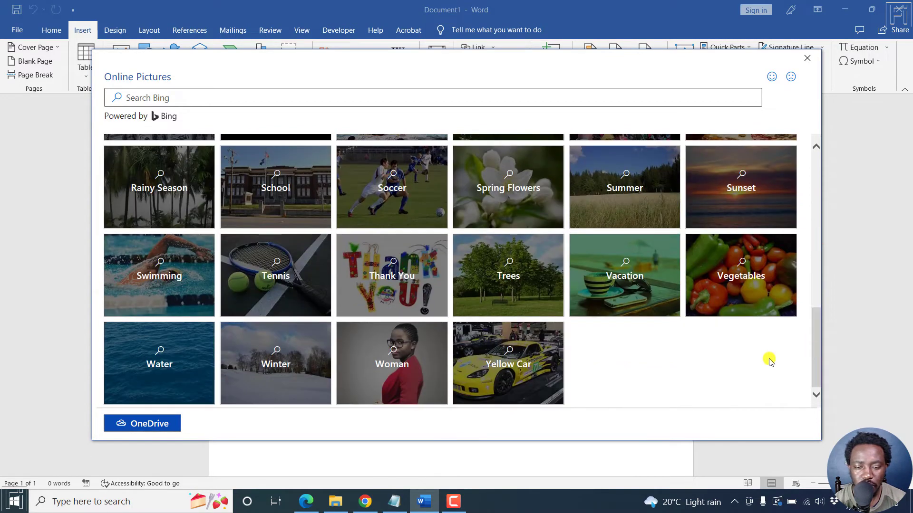
Step: In the Woman category, filter to Creative Commons and insert the woman-holding-an-apple photo
click(408, 354)
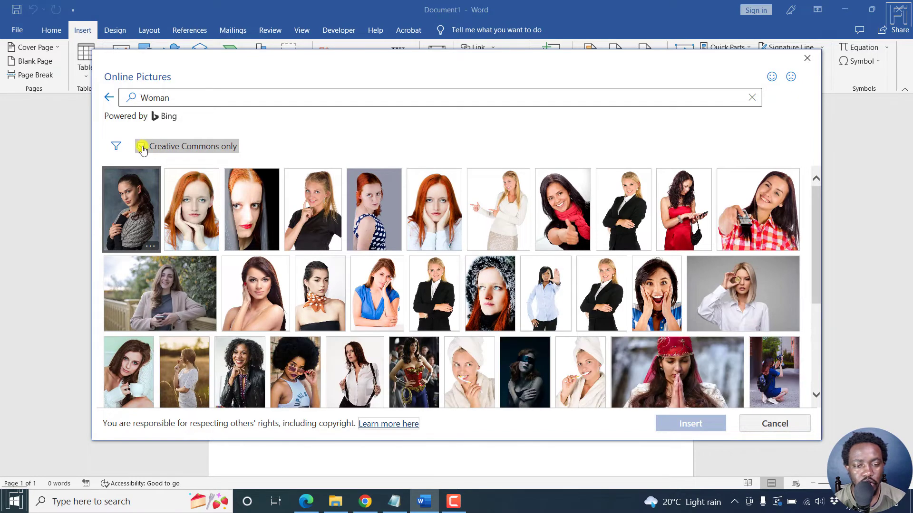
click(436, 100)
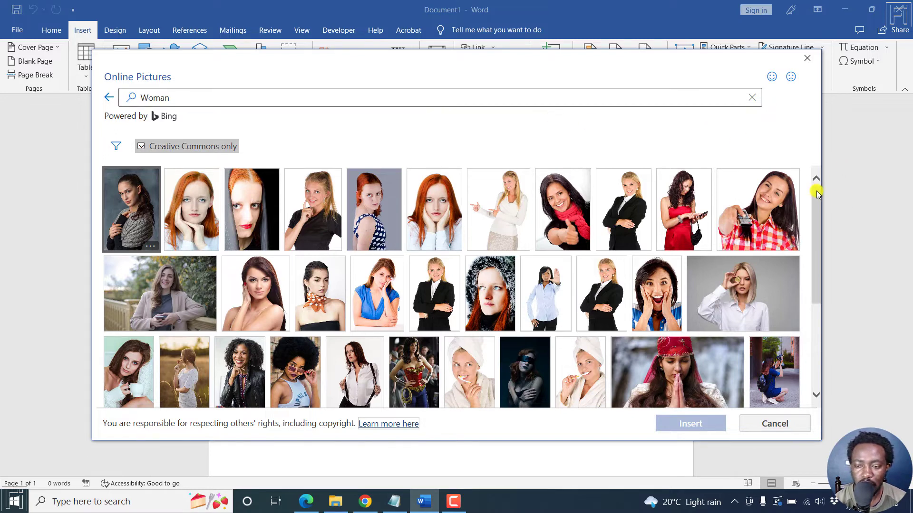
drag(815, 187, 816, 306)
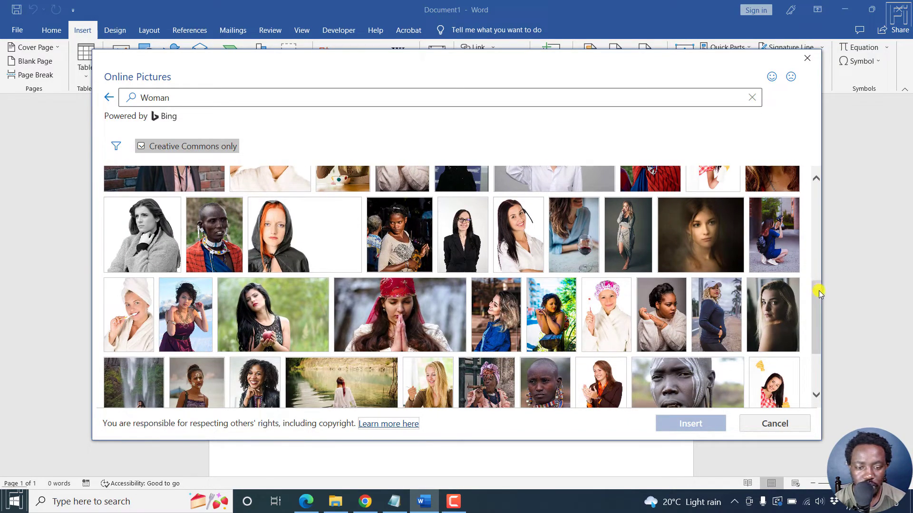
click(293, 307)
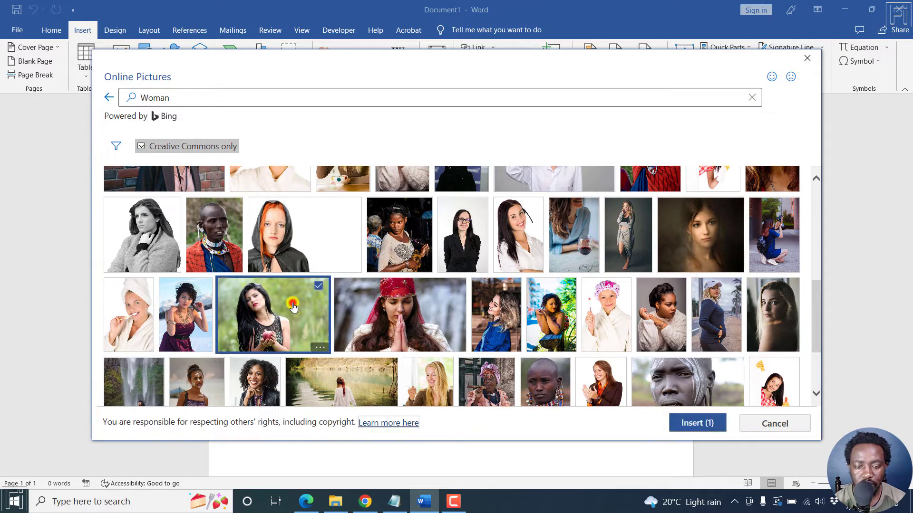
click(694, 423)
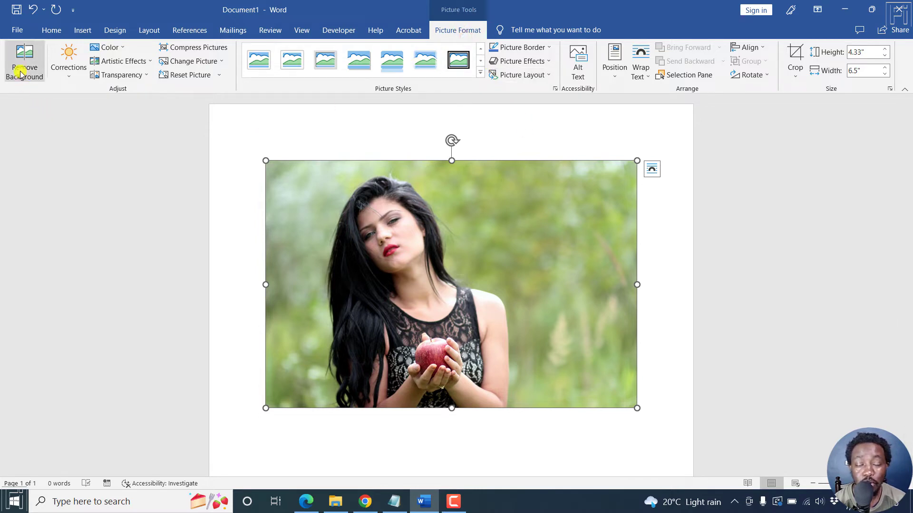
Step: Remove the green background, marking the woman's lower body and head as areas to keep
click(23, 53)
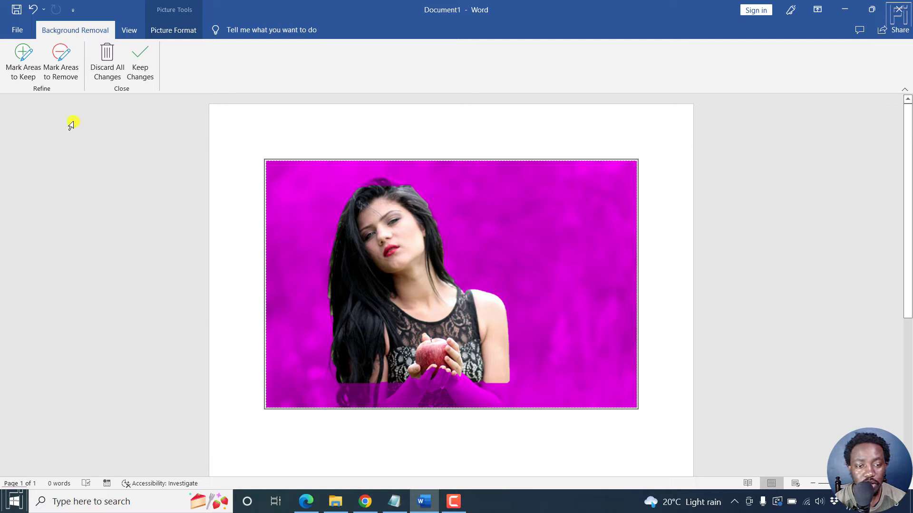
click(25, 73)
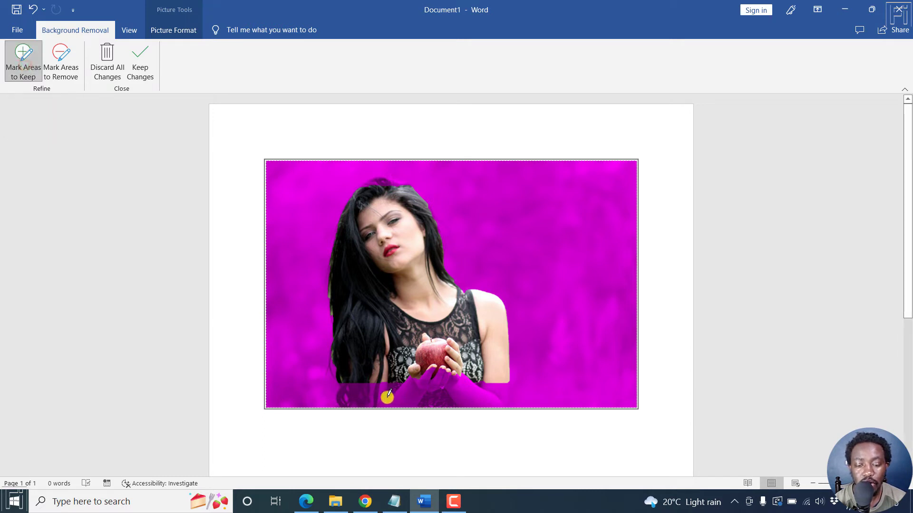
drag(382, 395, 403, 398)
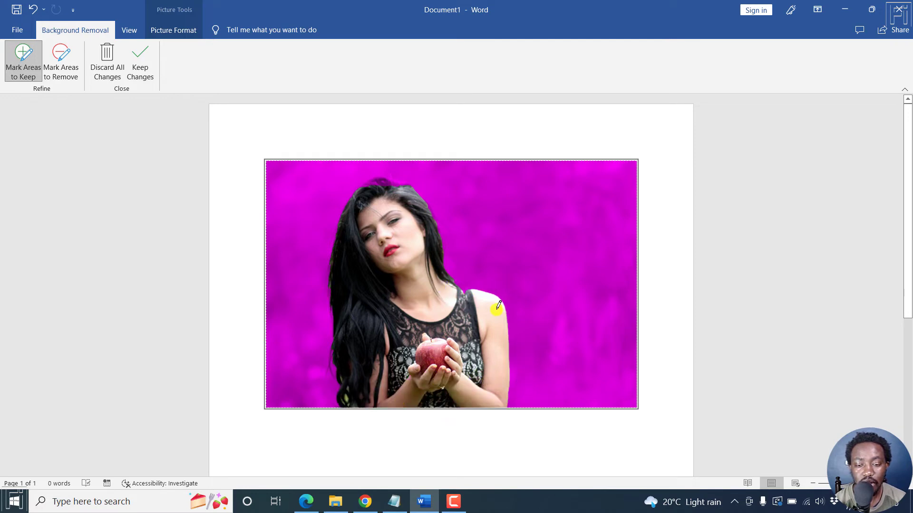
drag(399, 173, 401, 179)
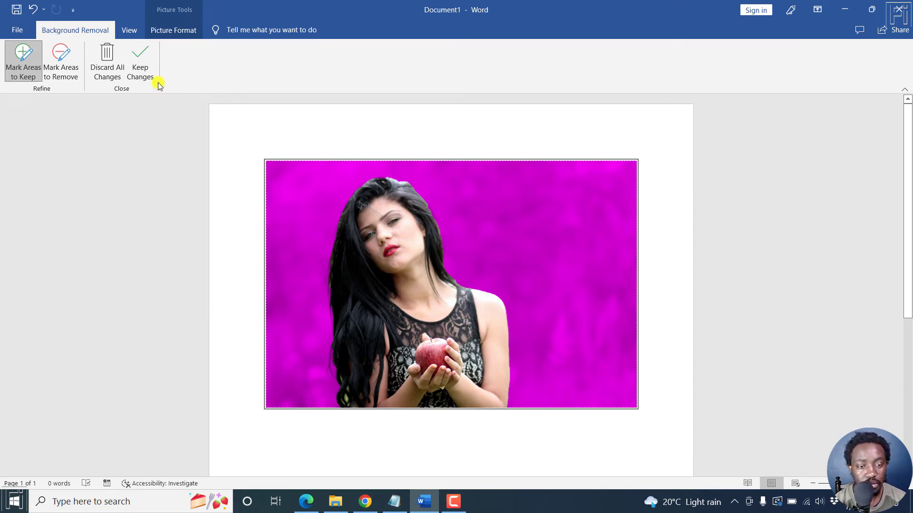
click(141, 64)
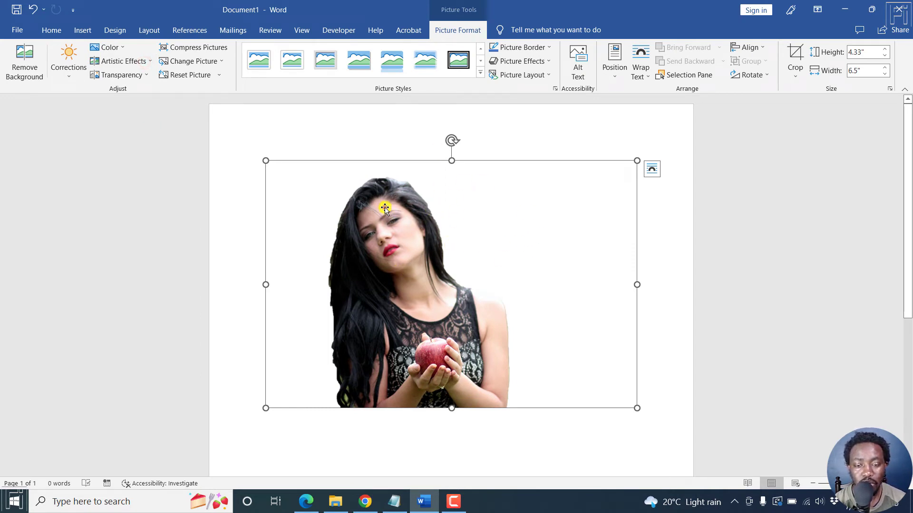
Step: Open the Format Picture pane from the photo's right-click menu
right_click(415, 237)
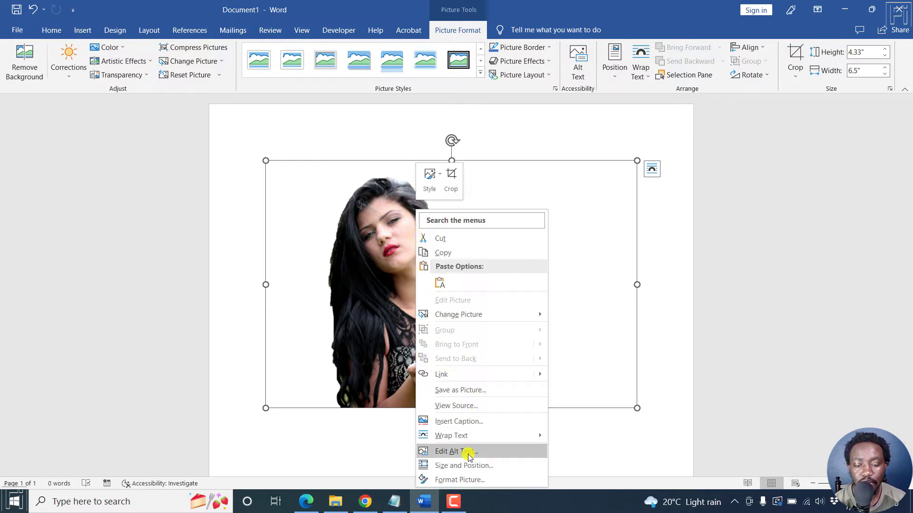
click(464, 480)
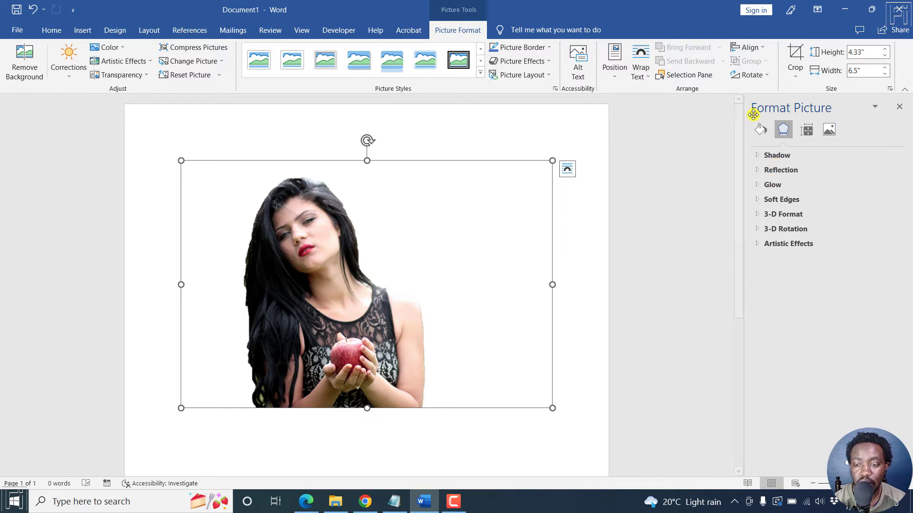
Step: Expand Glow, choose an orange glow colour, and adjust the glow size slider
click(756, 185)
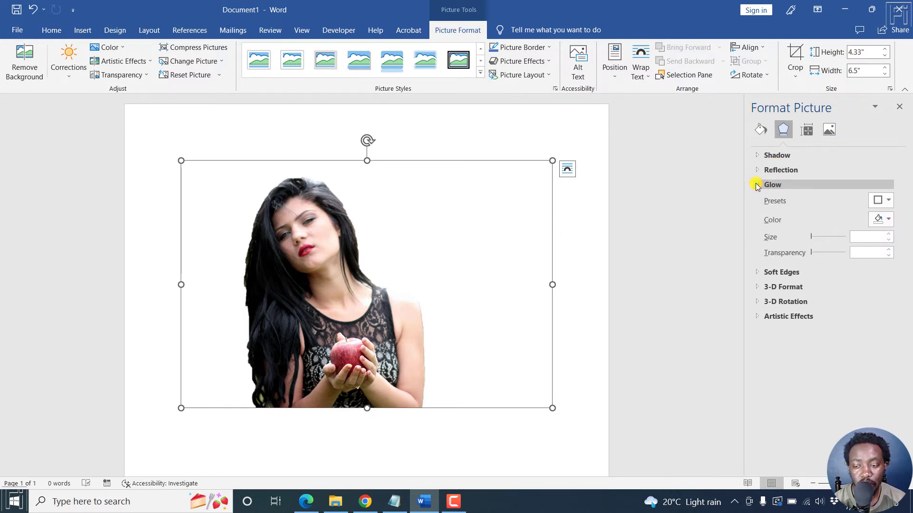
click(887, 201)
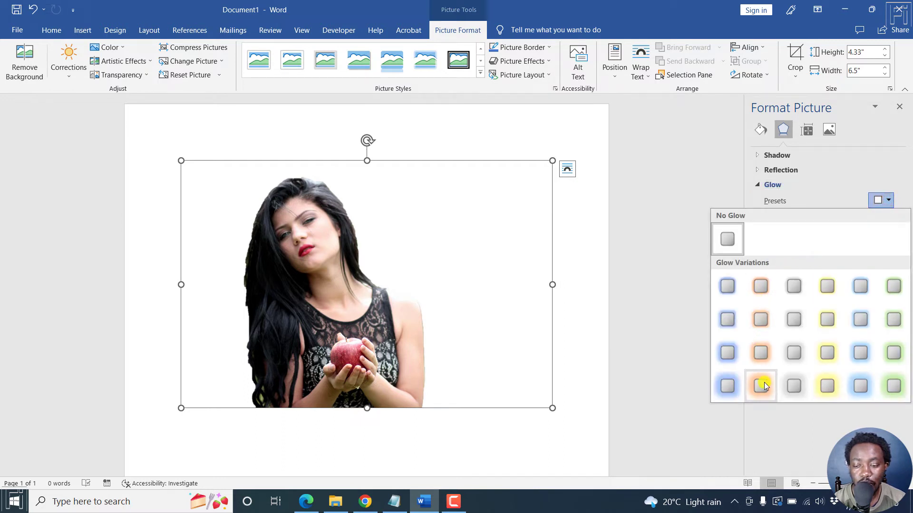
click(727, 167)
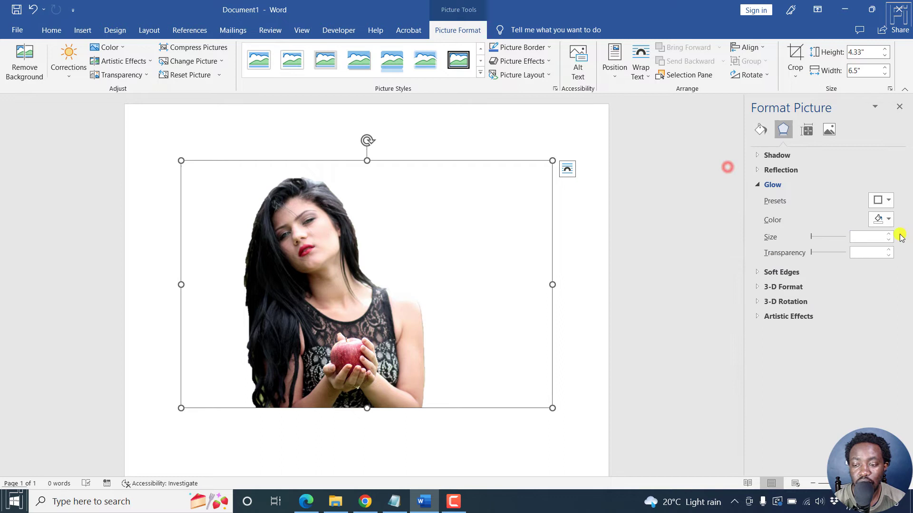
click(886, 220)
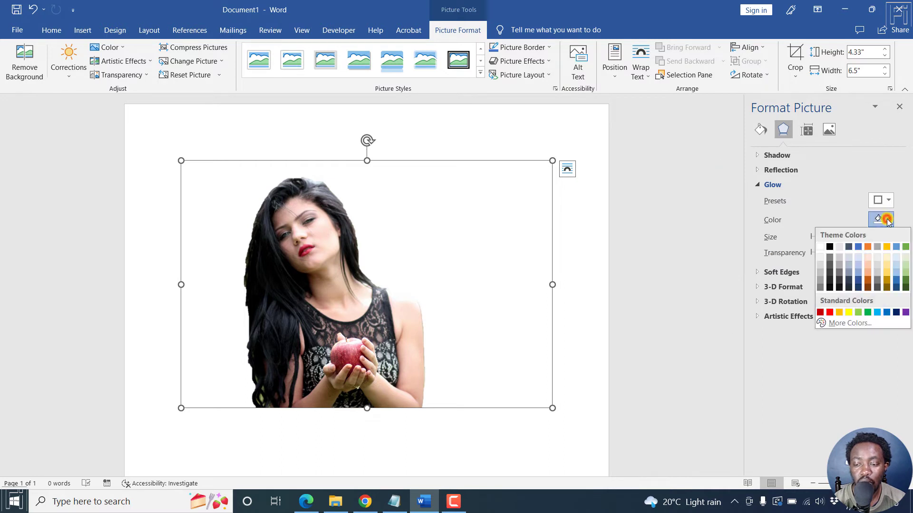
click(867, 246)
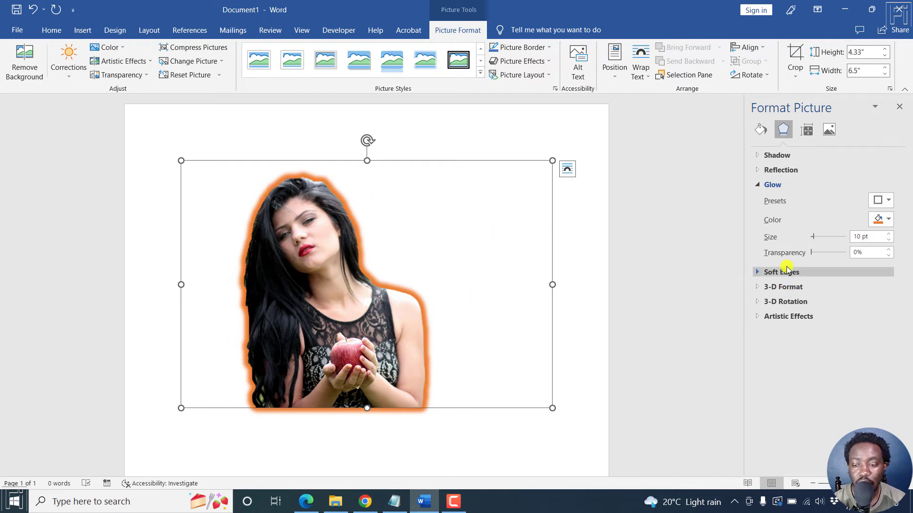
mouse_move(814, 236)
mouse_down()
mouse_move(829, 237)
mouse_move(813, 237)
mouse_up()
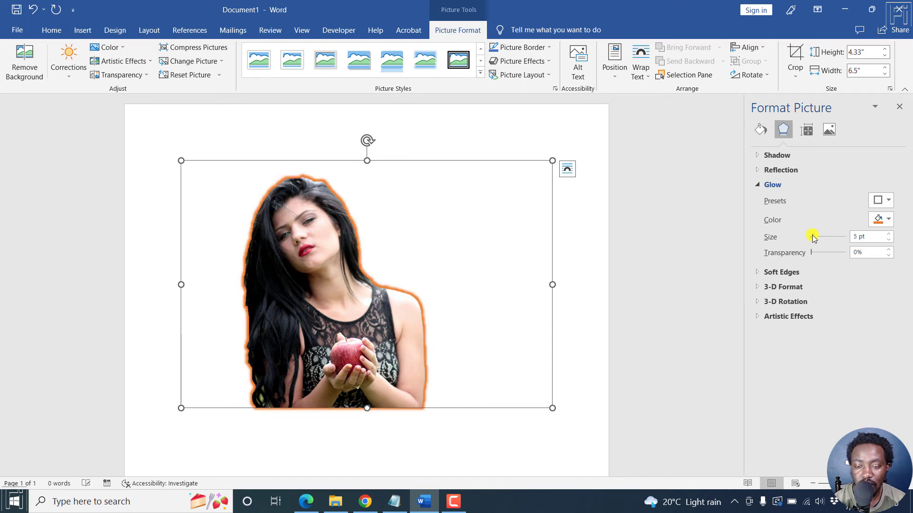
Step: Set the glow size to 7 pt and transparency to 8%, then reselect the picture
click(860, 238)
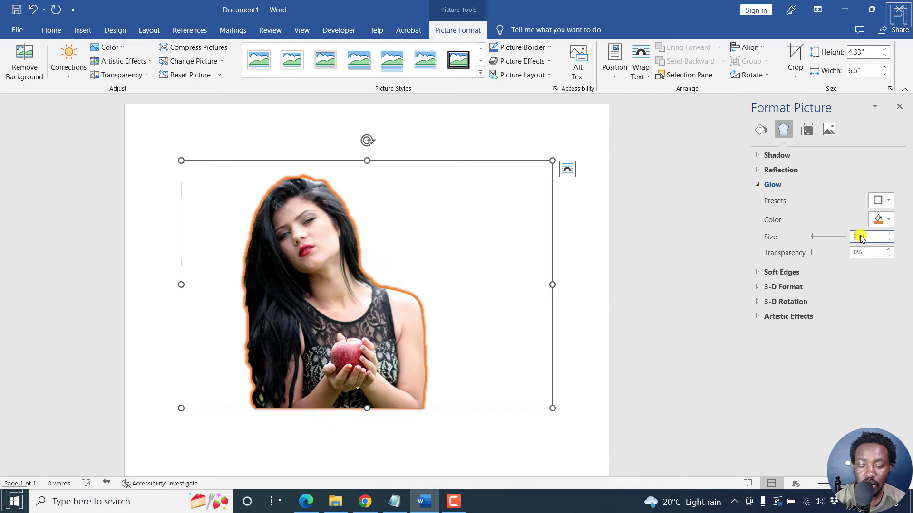
text(7)
key(Return)
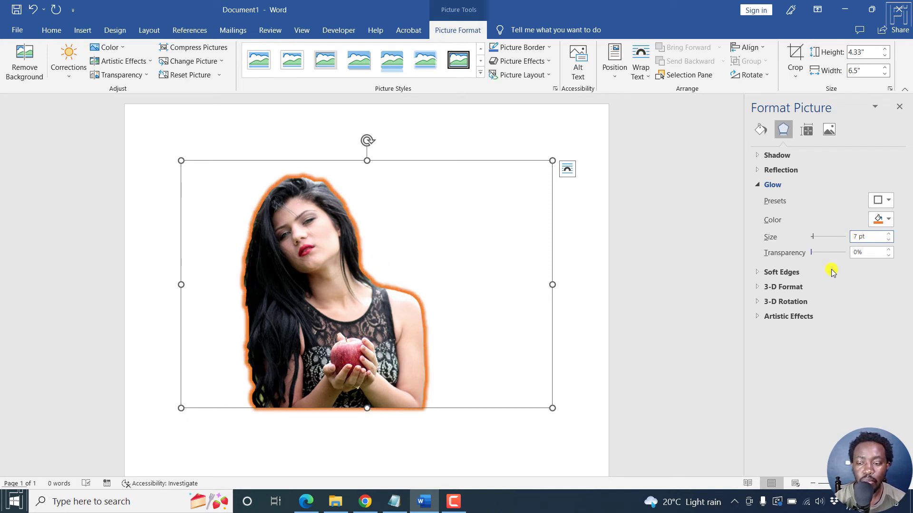
mouse_move(812, 255)
mouse_down()
mouse_move(840, 256)
mouse_move(829, 259)
mouse_up()
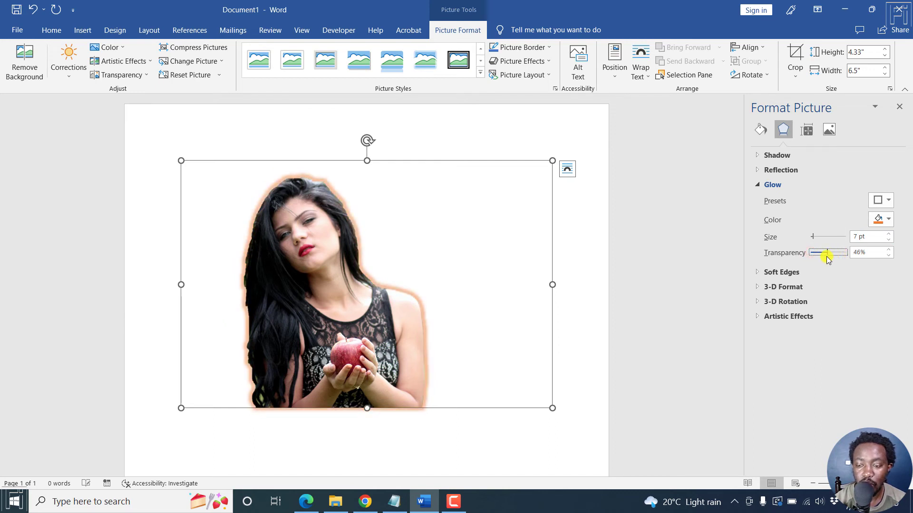
drag(822, 258, 814, 257)
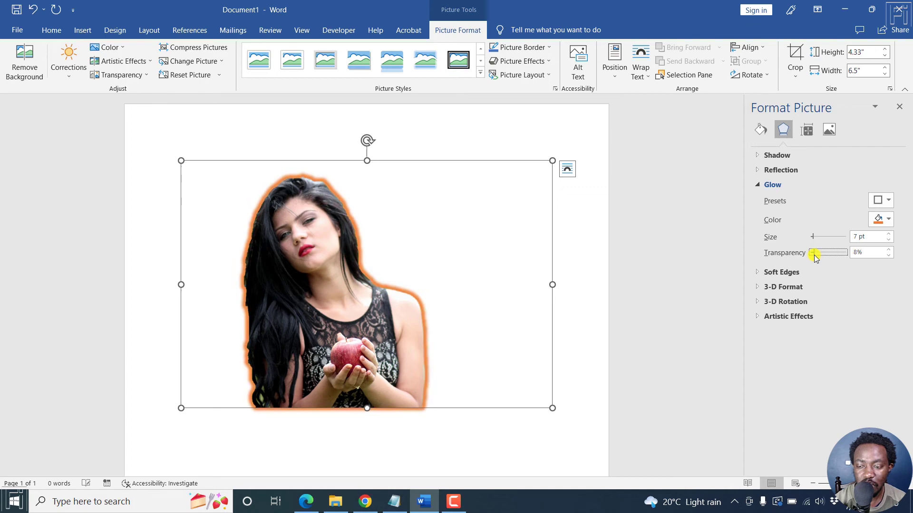
click(605, 252)
click(344, 253)
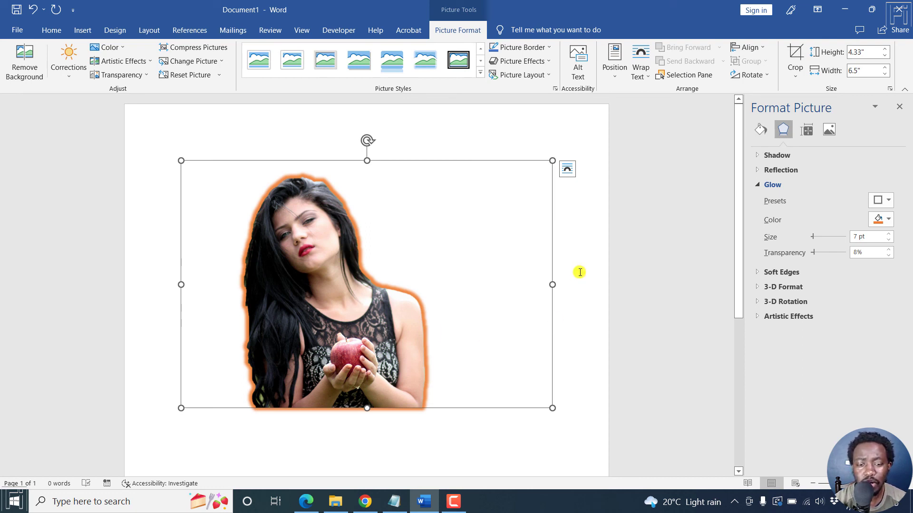
Step: Shrink the picture via corner handles, first to 5.06" x 3.38", then to 2.6" x 1.73"
drag(550, 158, 255, 212)
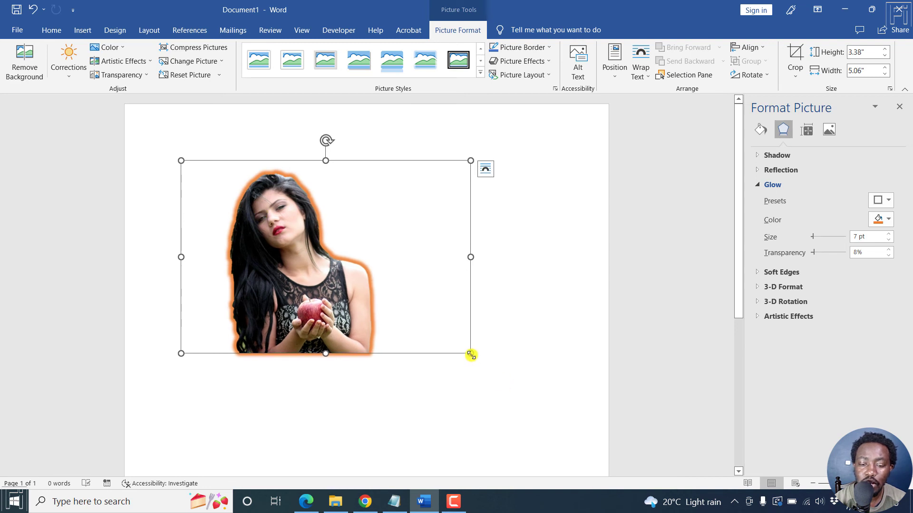
drag(471, 355, 329, 262)
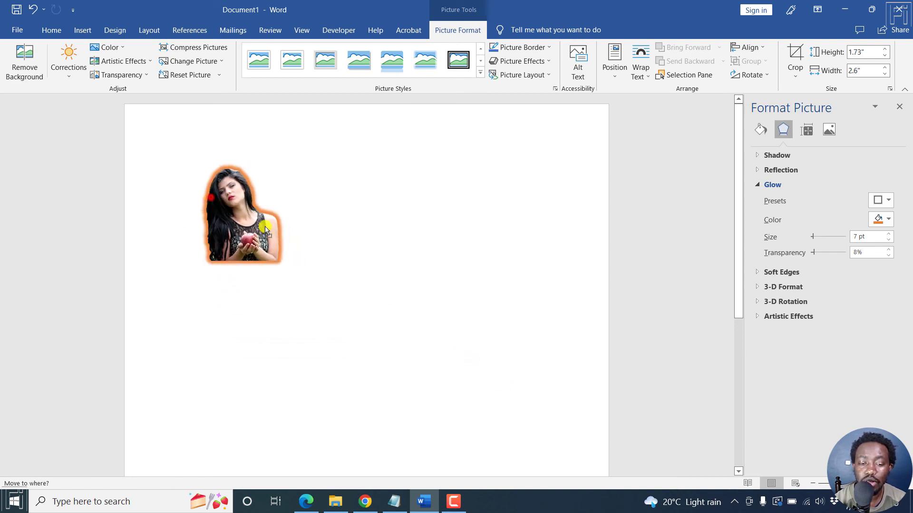